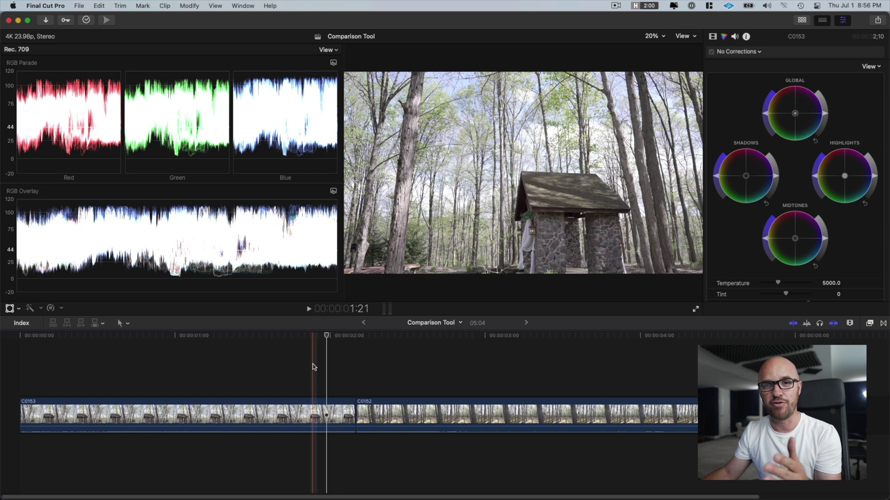
Grade clip C0153 with darker shadows, adjusted midtones and shadows tinted toward purple-blue.
click(439, 346)
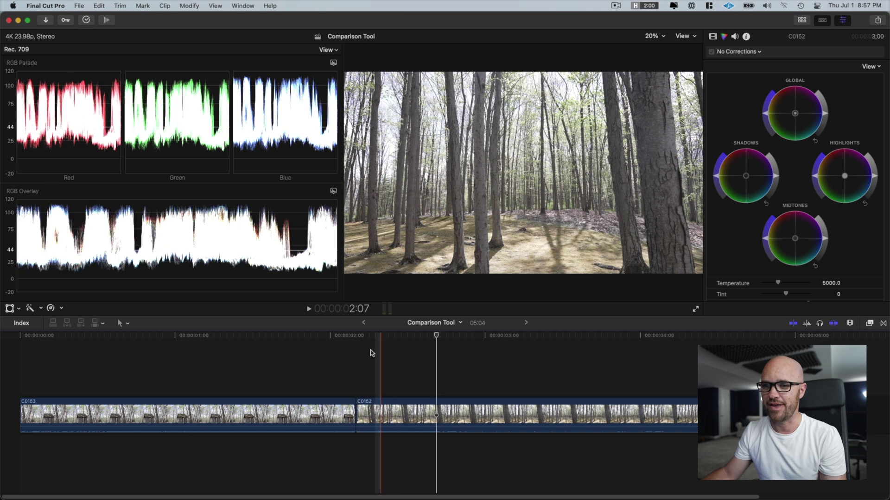
click(320, 350)
drag(776, 179, 779, 204)
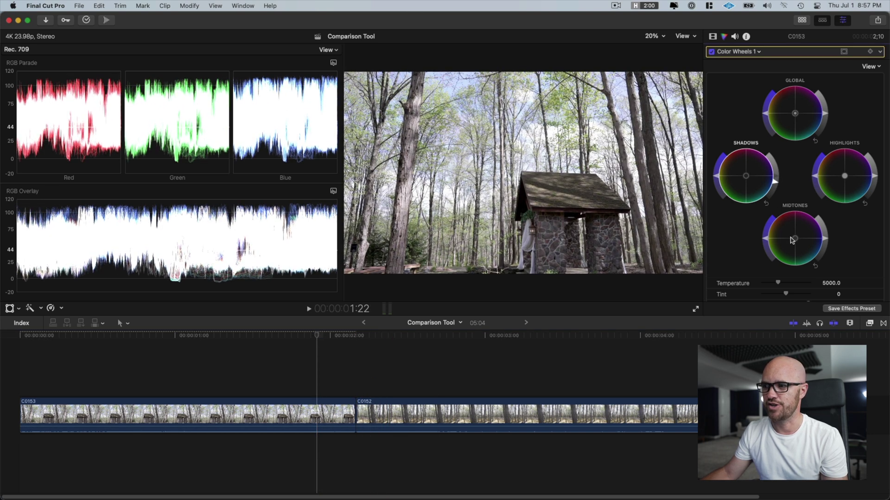
drag(792, 240, 794, 235)
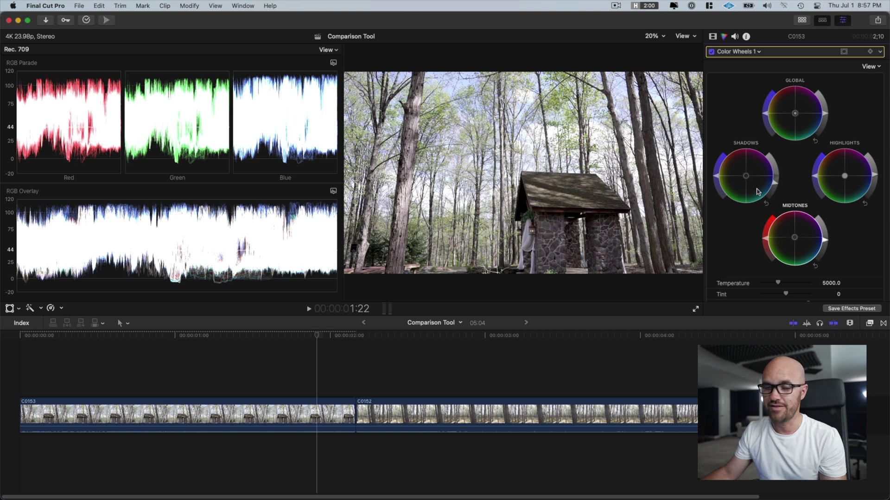
drag(747, 179, 817, 193)
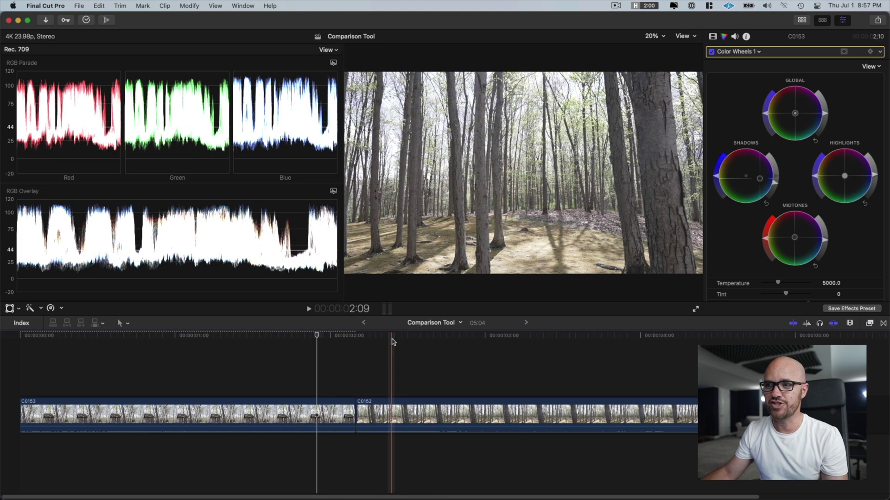
click(392, 338)
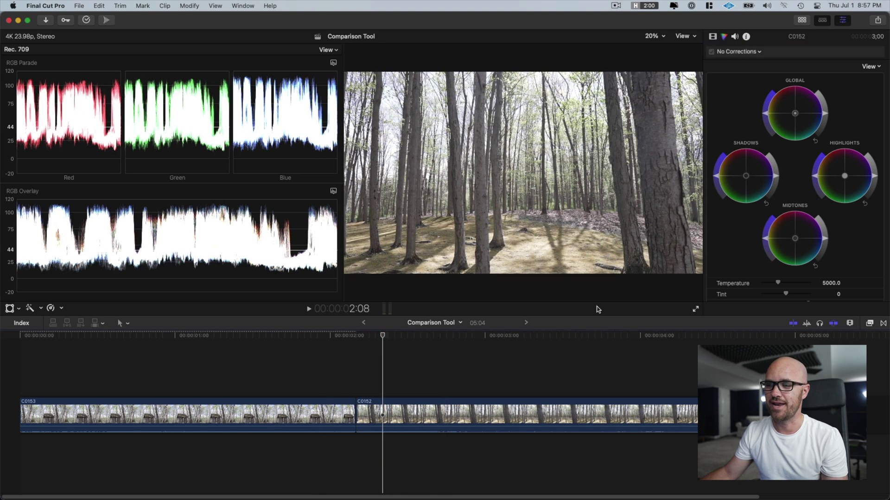
drag(745, 176, 750, 177)
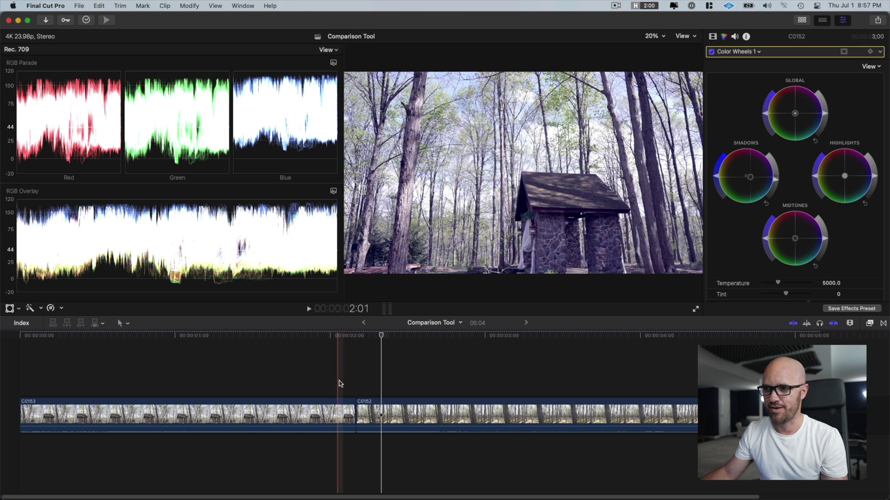
drag(754, 172, 757, 171)
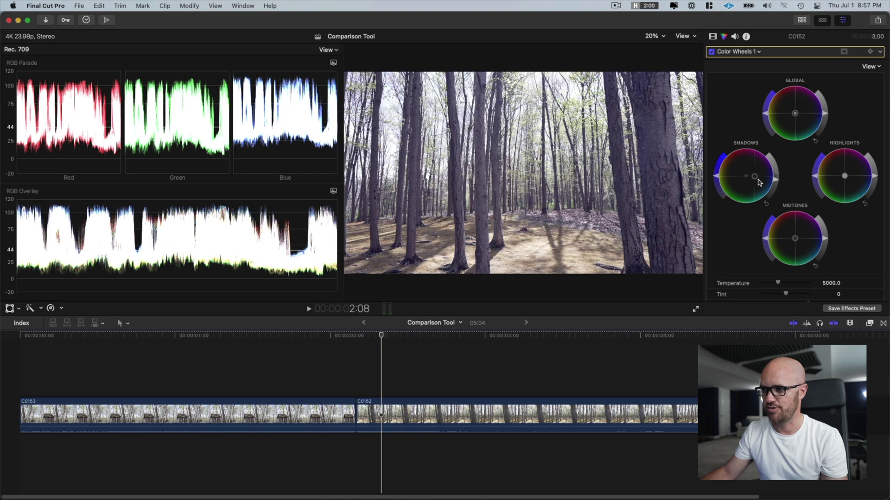
click(374, 379)
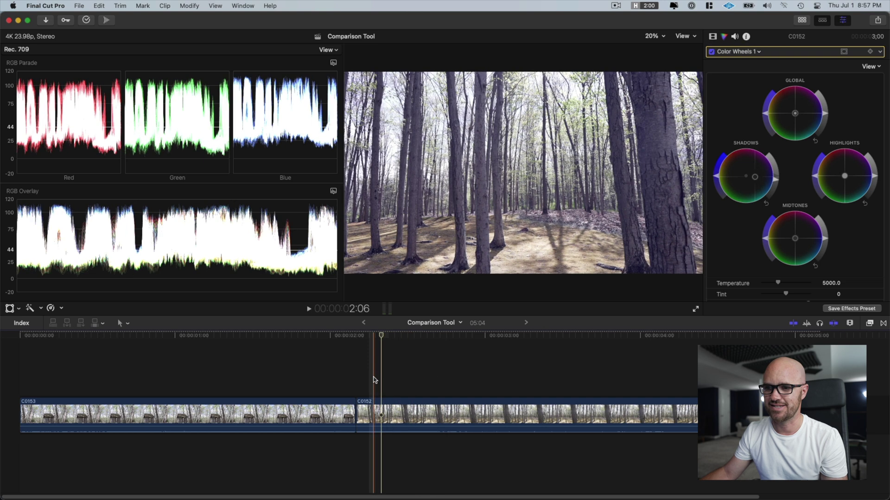
click(379, 413)
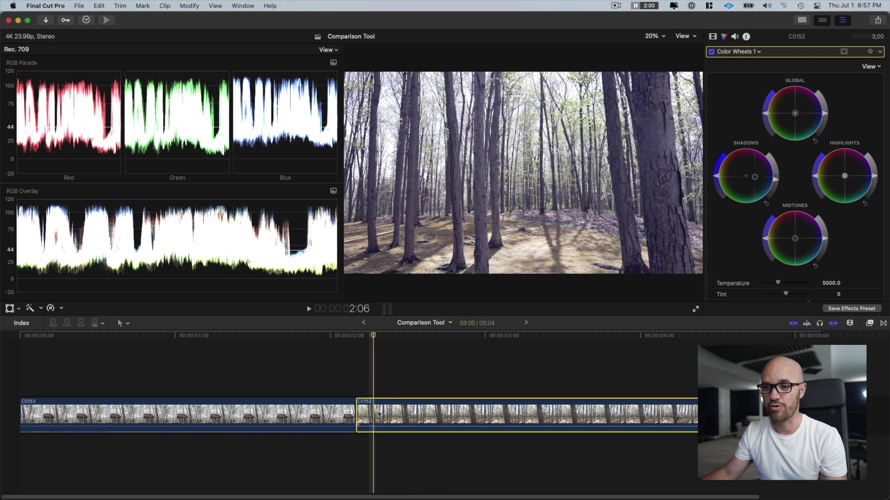
key(alt+super+x)
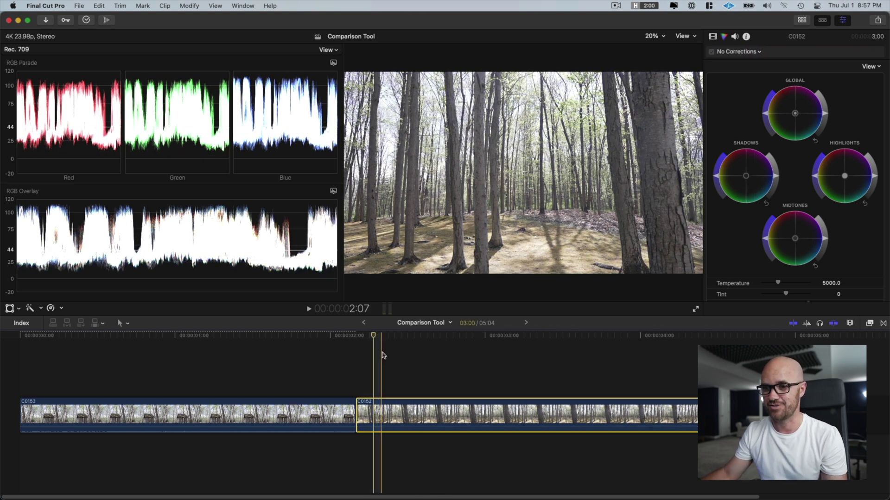
click(378, 336)
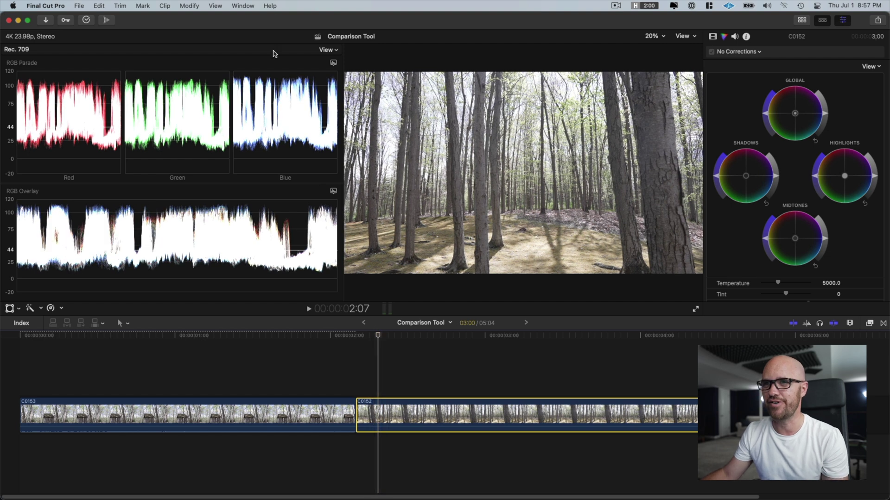
Open the Comparison Viewer via Window > Go To and park the playhead one frame back in C0152.
click(242, 5)
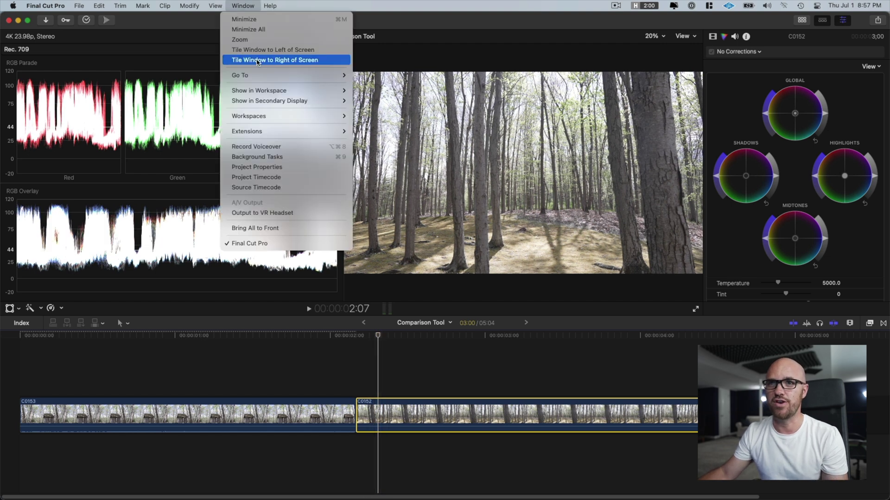
mouse_move(259, 78)
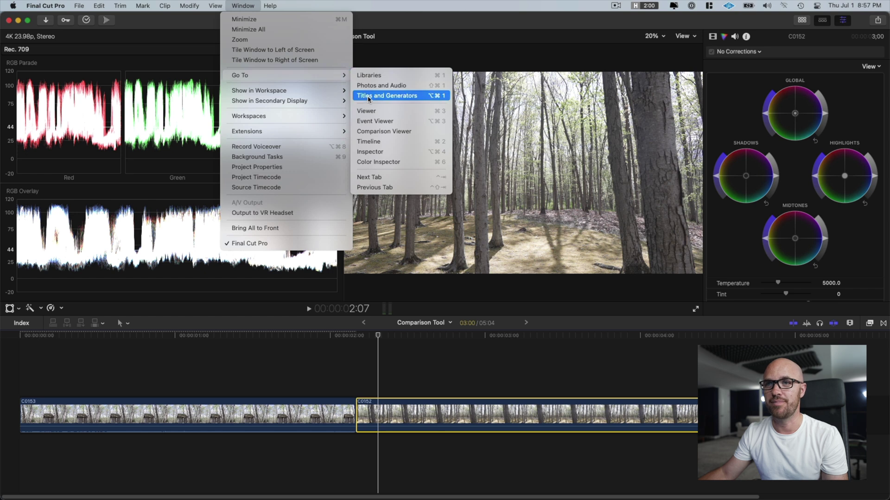
click(398, 133)
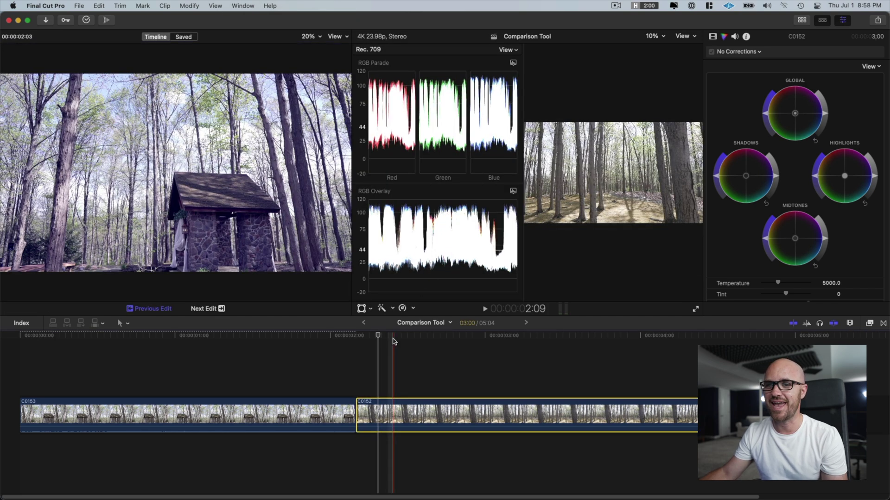
click(387, 337)
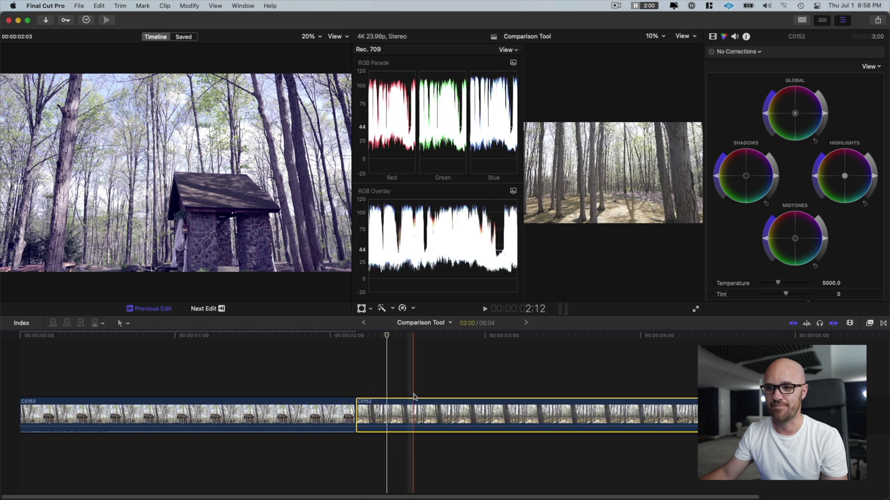
key(Left)
Narrow the Comparison Viewer and tint C0152's shadows toward purple to match C0153.
drag(351, 291, 308, 290)
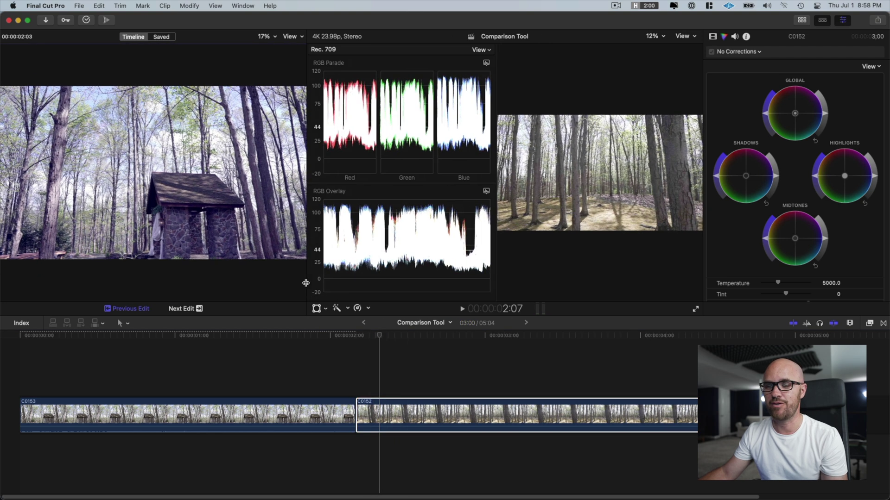
click(389, 336)
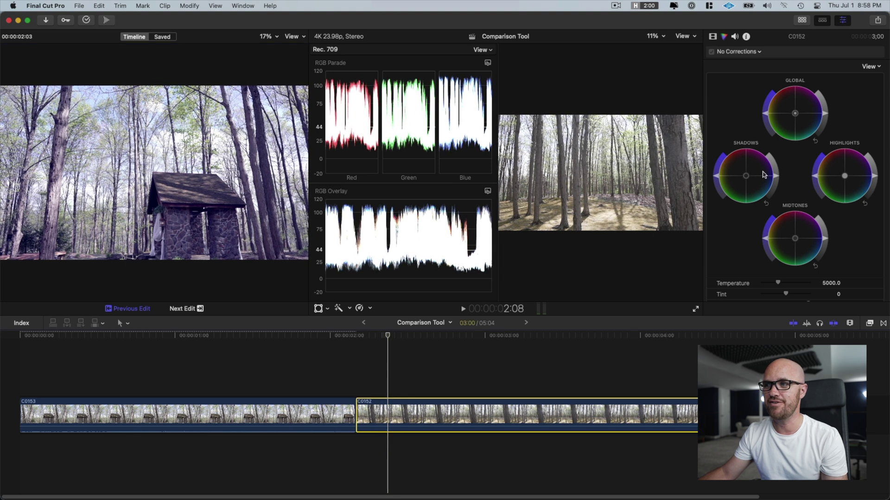
mouse_move(765, 174)
mouse_down()
mouse_move(781, 193)
mouse_move(760, 178)
mouse_move(776, 172)
mouse_up()
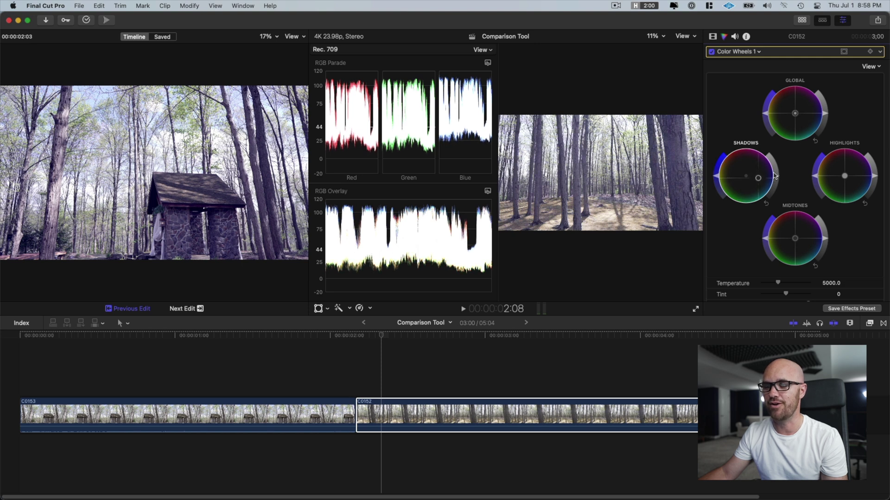
drag(778, 181, 778, 184)
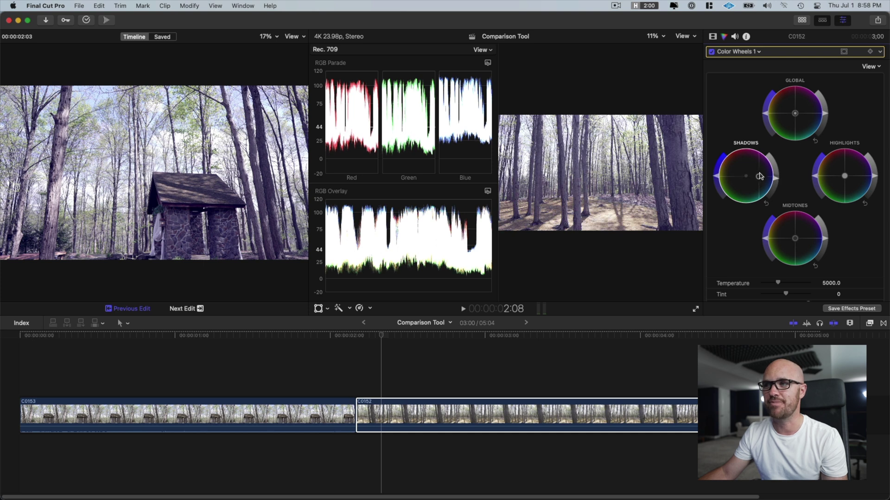
click(499, 381)
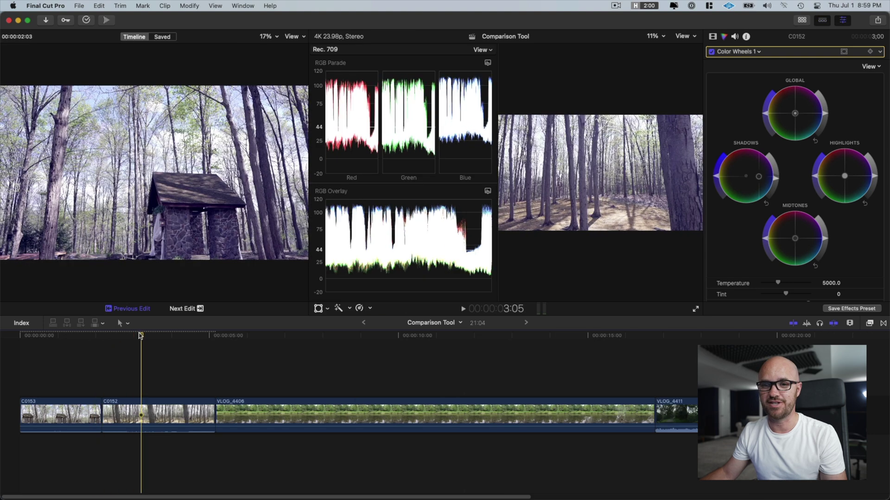
Revisit C0152's shadows, then shift the shadow tint of the next clip, VLOG_4406.
click(156, 336)
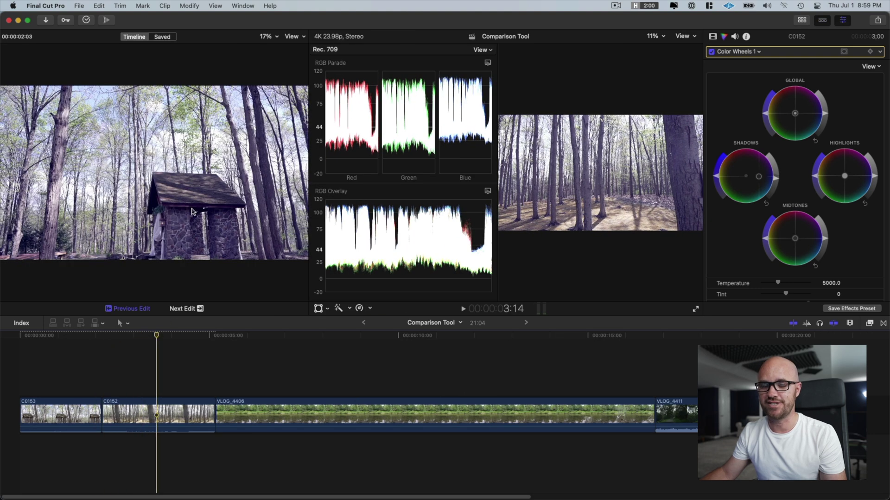
click(763, 179)
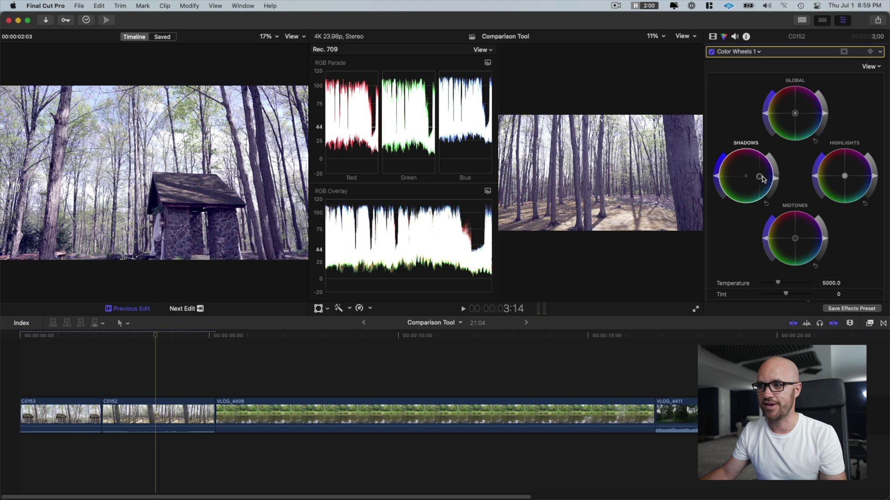
click(342, 335)
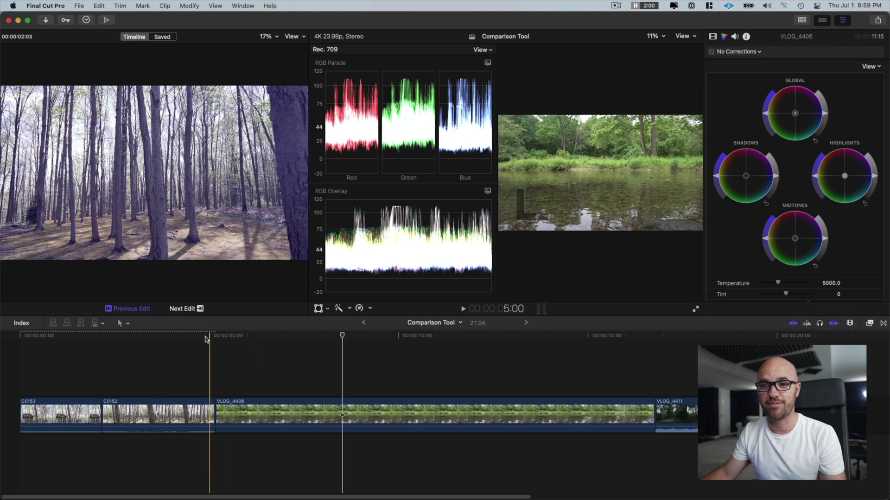
click(334, 337)
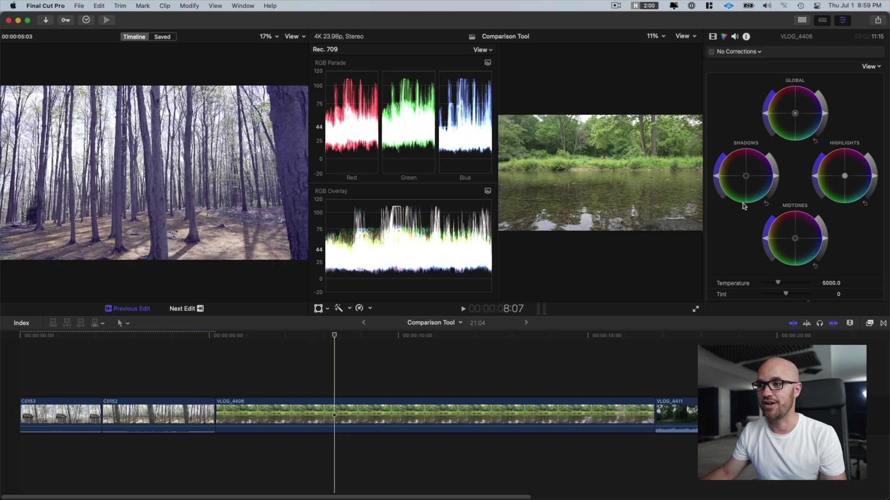
drag(776, 179, 754, 173)
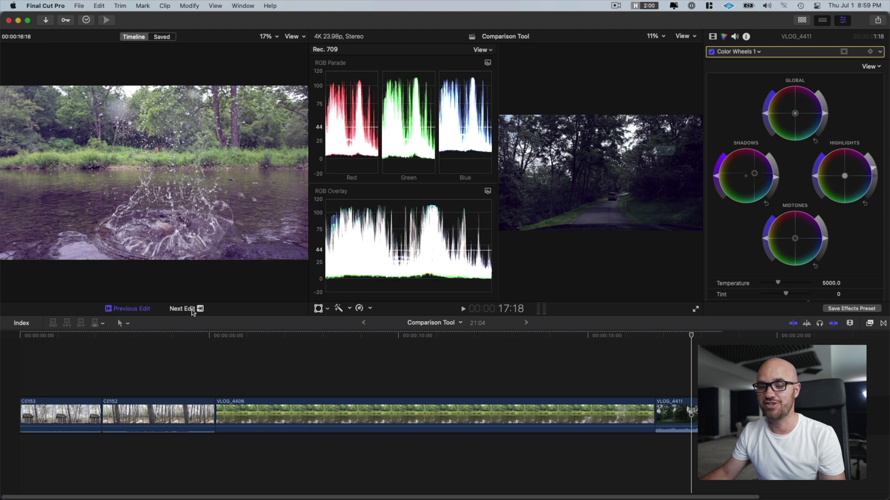
Step the comparison reference through neighbouring clips, ending with the playhead in river clip VLOG_4406.
click(192, 311)
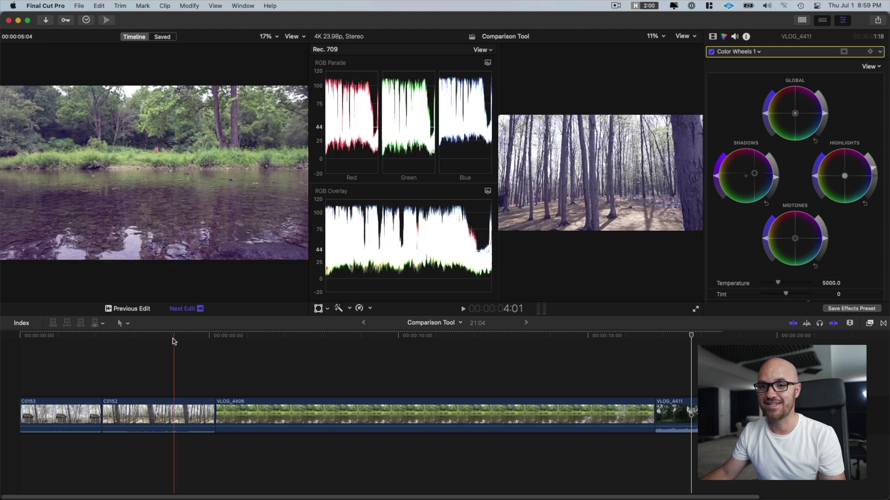
click(165, 343)
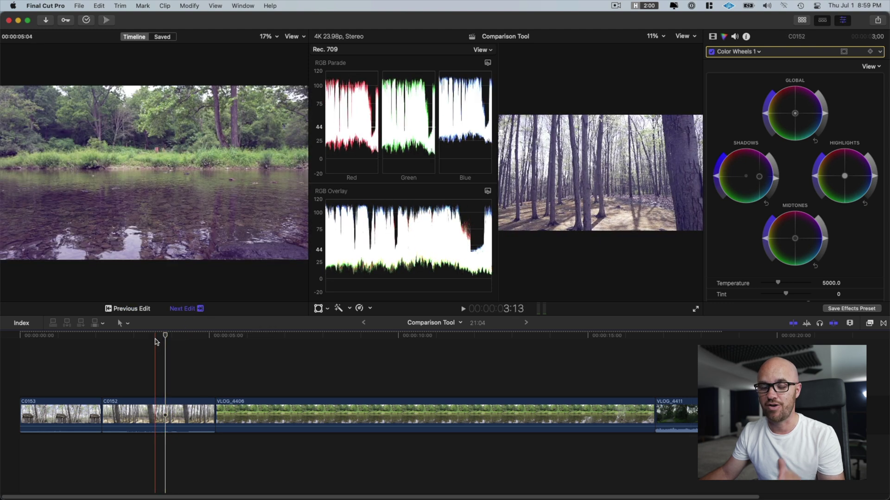
click(155, 339)
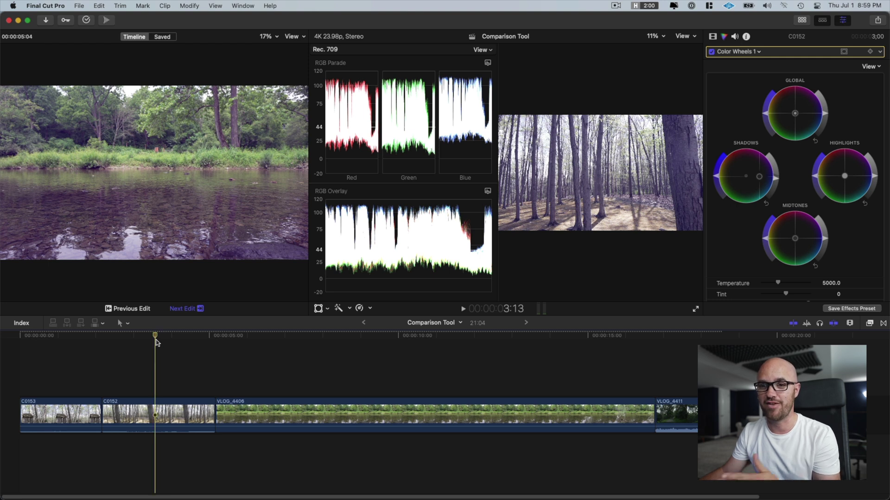
click(145, 309)
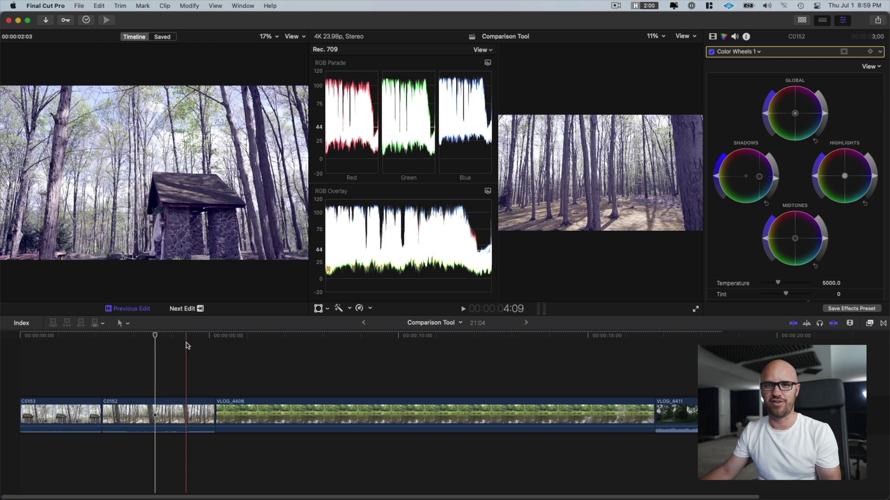
click(169, 345)
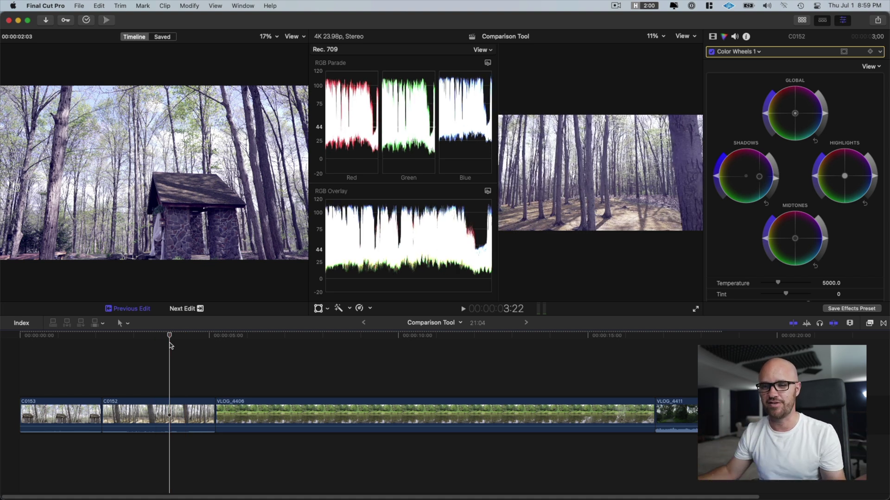
click(345, 347)
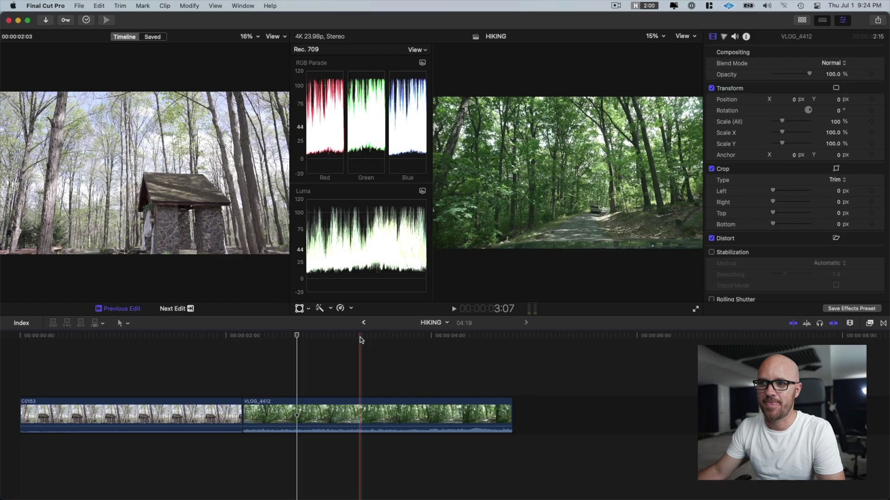
Park the playhead in VLOG_4412 and switch the Comparison Viewer to Saved frames.
click(360, 337)
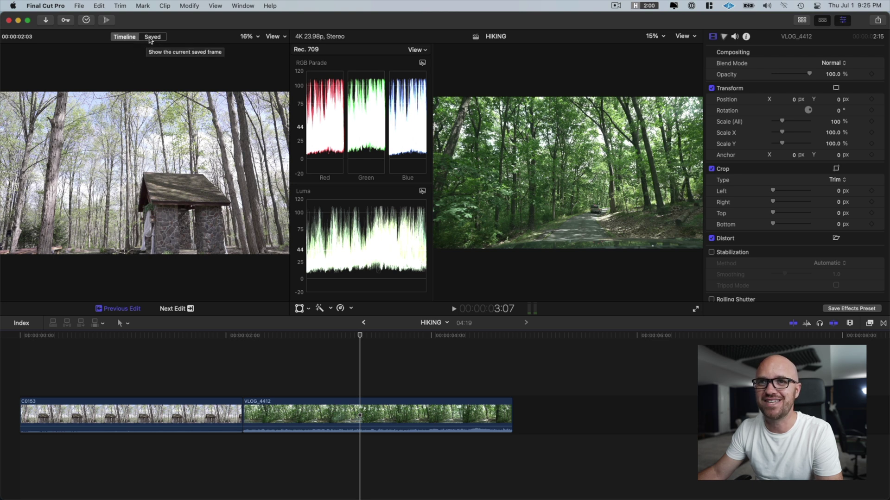
click(151, 38)
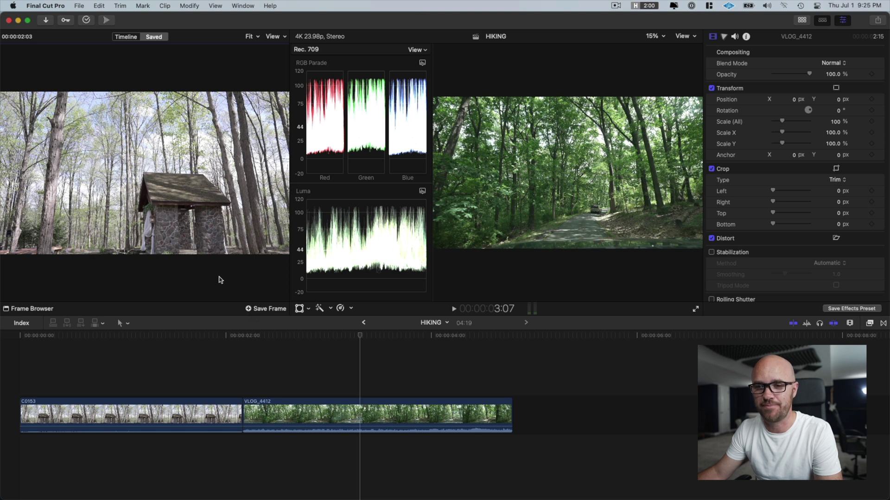
key(ctrl+super+1)
Save a reference frame from clip FX3_1_6050 and hide the clip browser.
scroll(198, 166, down, 5)
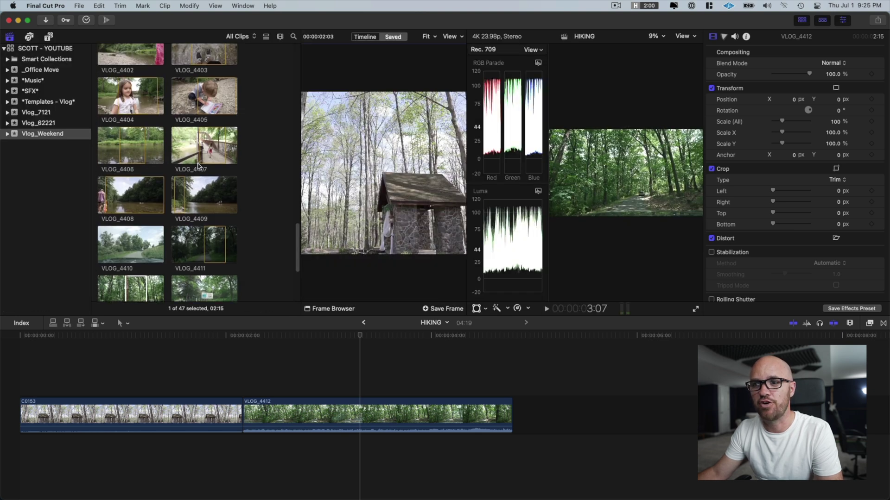
scroll(198, 166, up, 10)
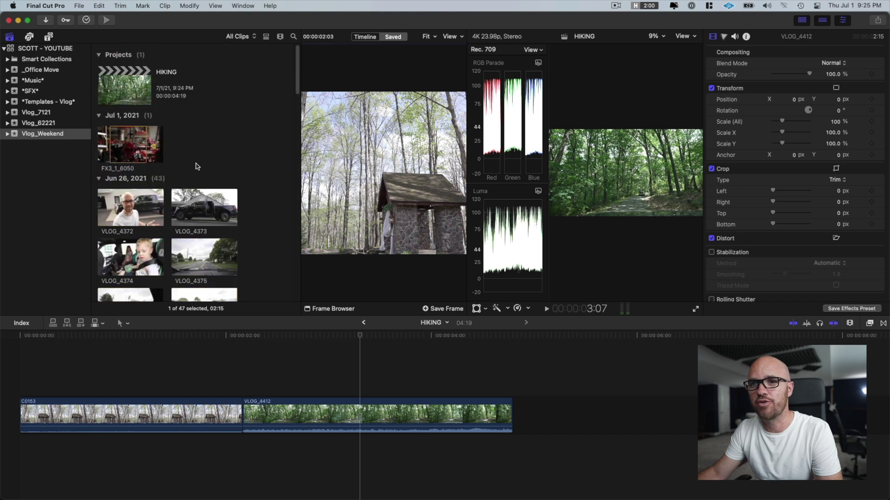
click(137, 149)
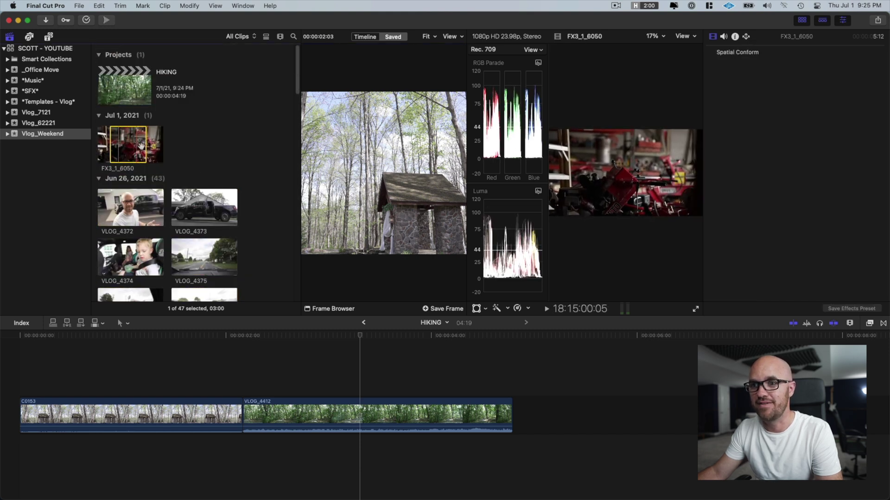
click(439, 310)
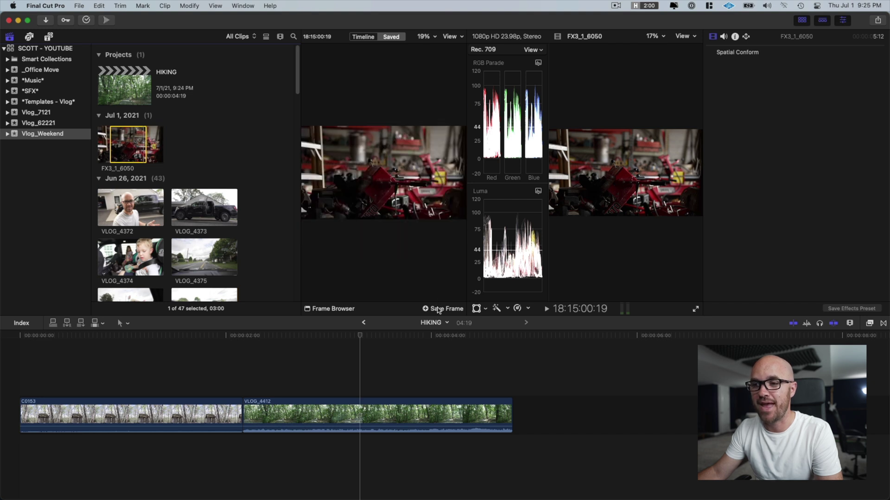
scroll(204, 119, down, 1)
key(ctrl+super+1)
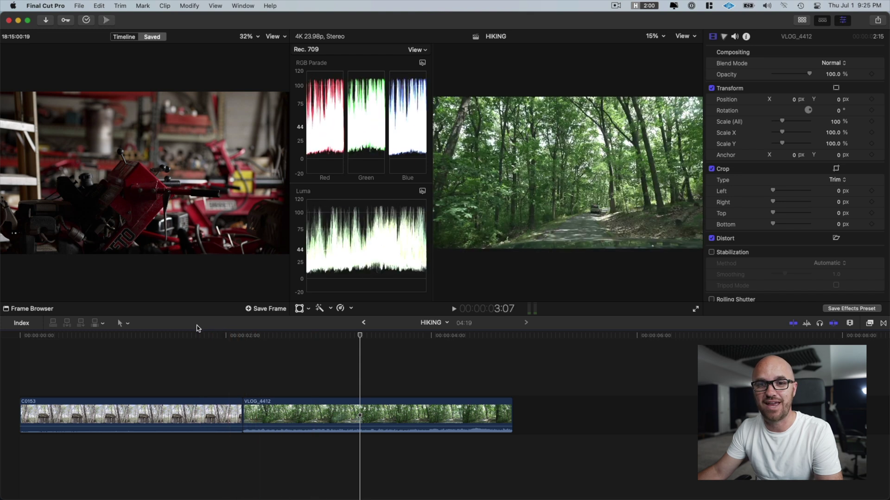
Open the Frame Browser, move it to the centre, and compare against four saved frames.
click(32, 310)
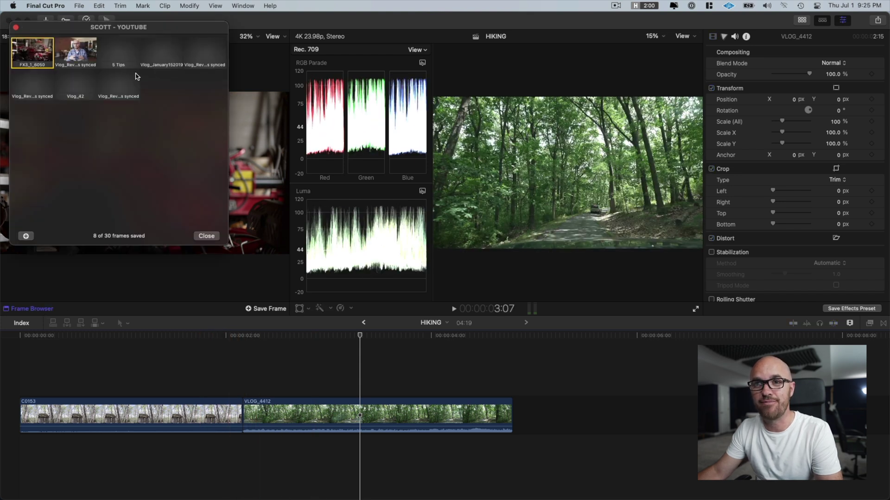
drag(147, 30, 326, 66)
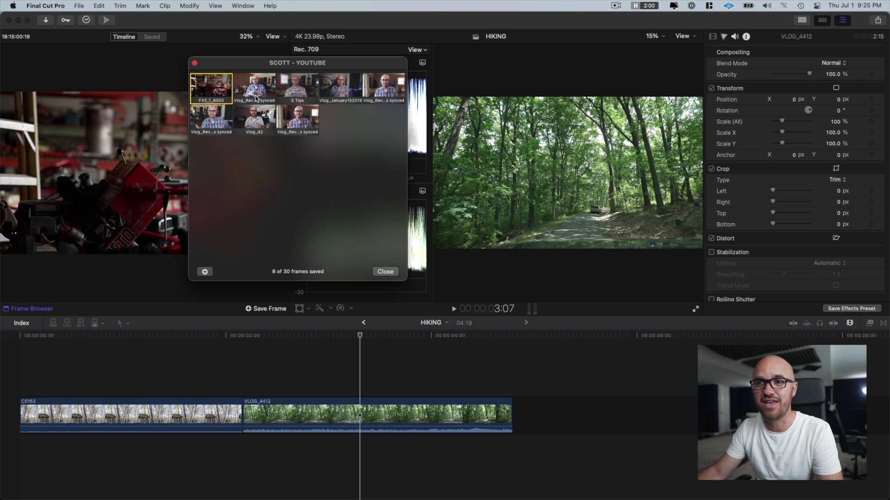
drag(275, 69, 393, 80)
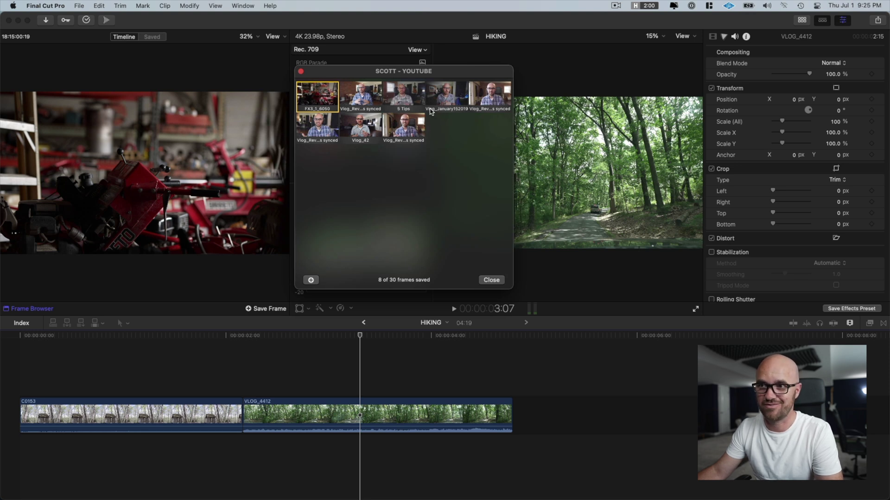
click(373, 102)
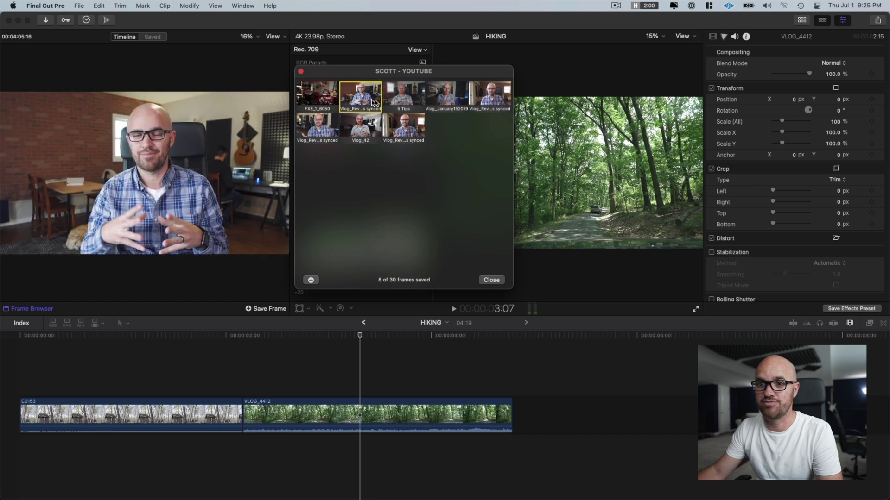
click(408, 105)
click(442, 103)
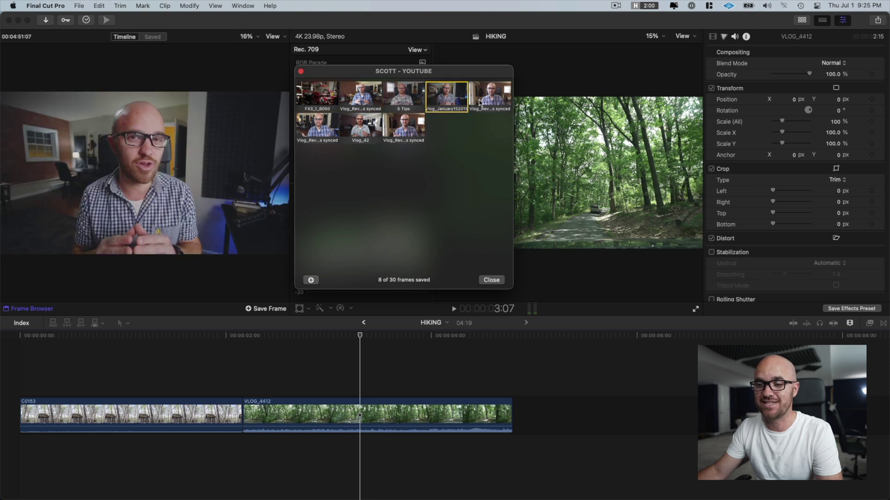
click(479, 103)
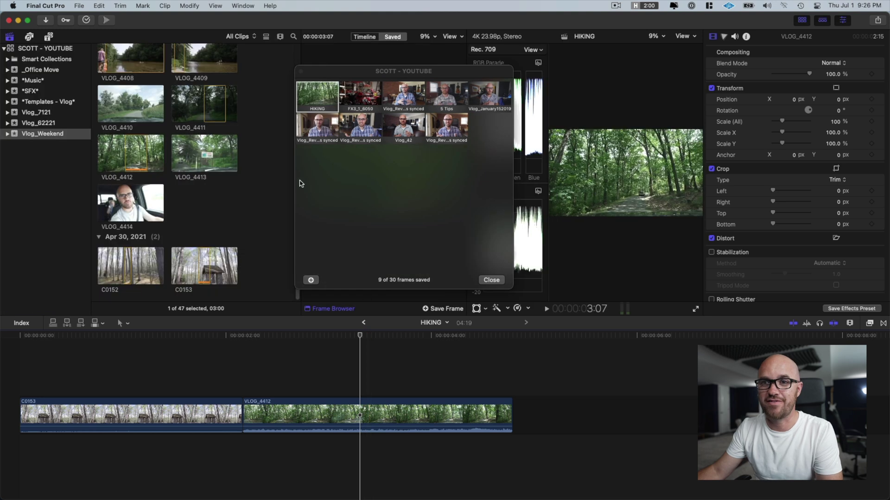
Save frames from VLOG_4373, VLOG_4375, VLOG_4377, VLOG_4381 and VLOG_4384 to the Frame Browser.
scroll(223, 218, up, 10)
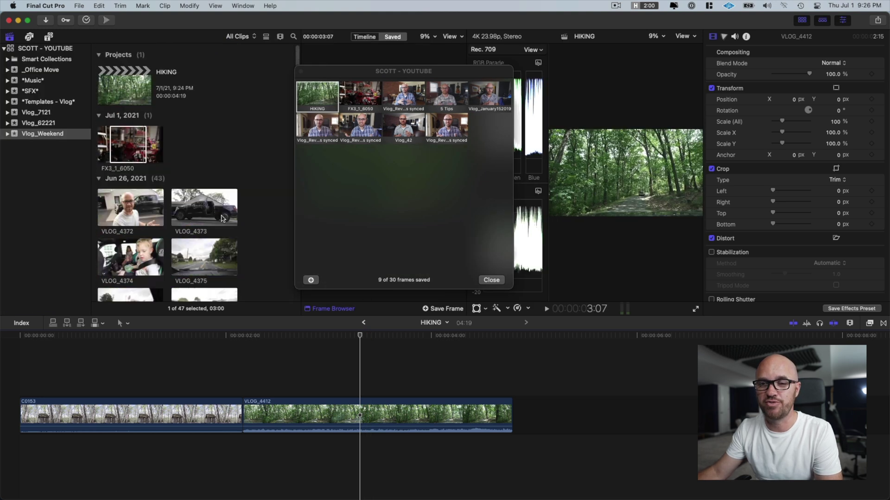
click(221, 216)
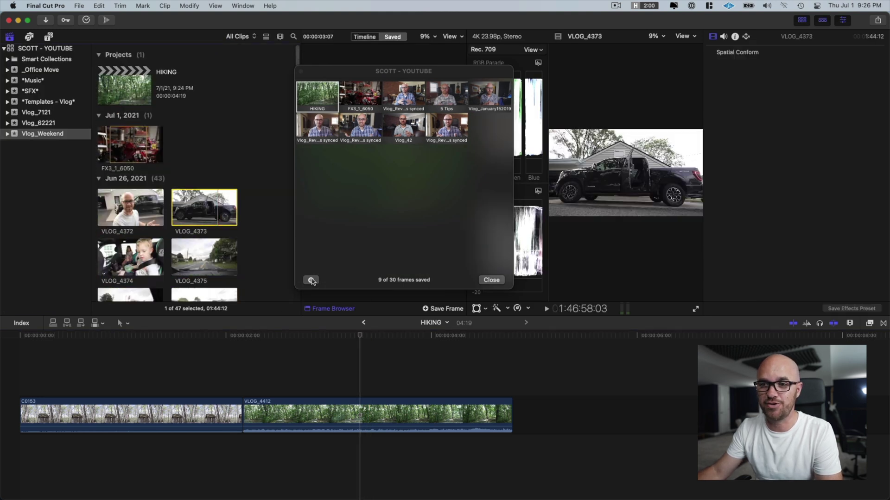
click(312, 280)
click(209, 261)
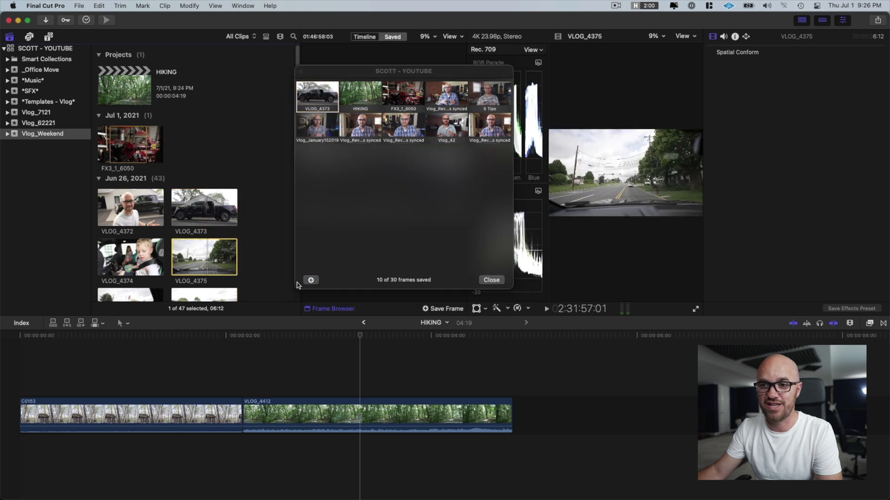
click(311, 280)
key(Down)
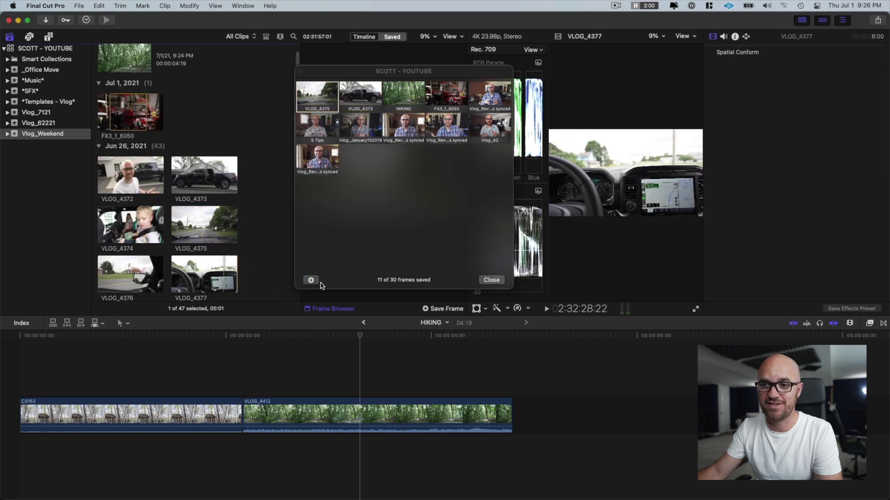
click(311, 280)
scroll(202, 278, down, 4)
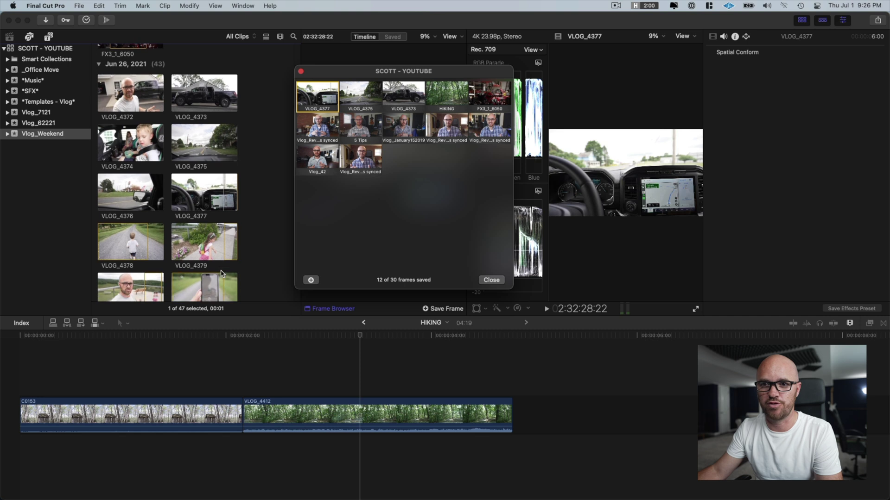
click(202, 289)
click(309, 280)
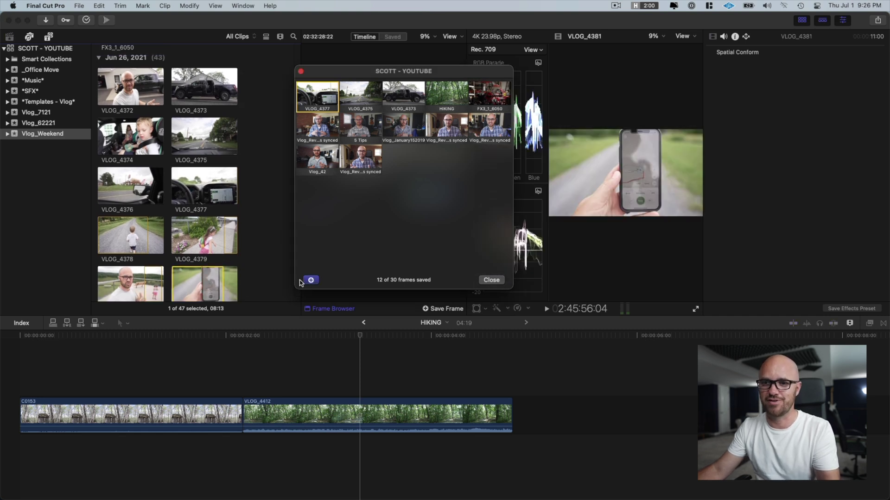
scroll(139, 260, down, 5)
click(139, 271)
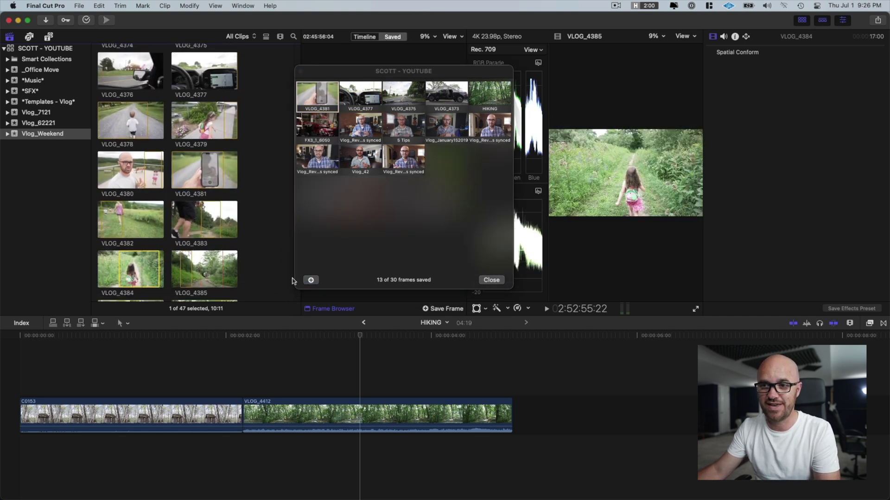
click(309, 280)
Hide the clip browser and compare VLOG_4412 against several saved frames, including the new VLOG ones.
click(361, 345)
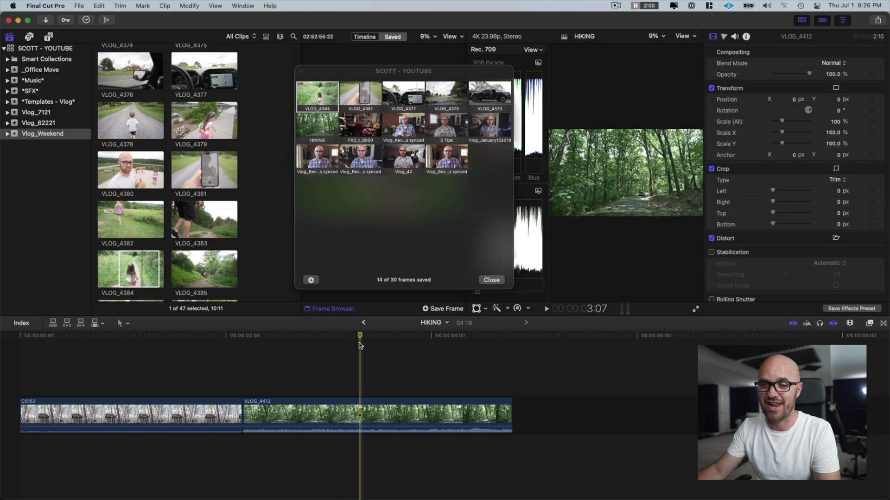
key(ctrl+super+3)
click(368, 345)
click(401, 127)
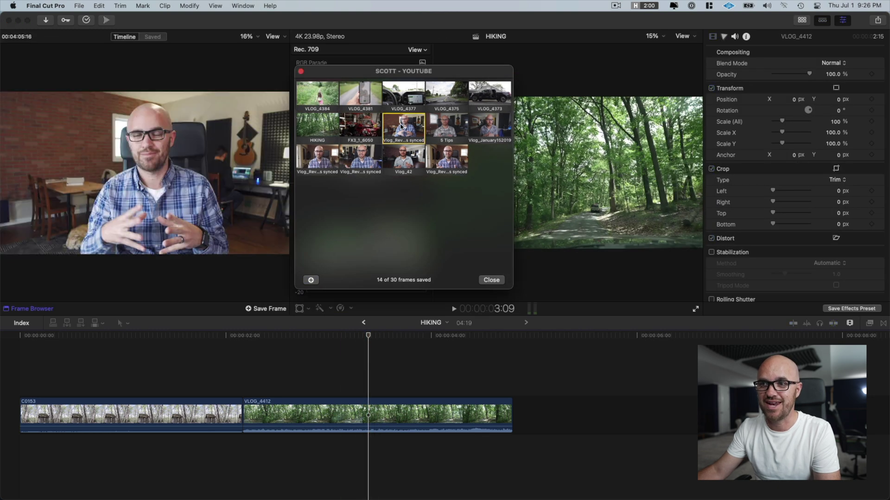
click(406, 96)
click(370, 95)
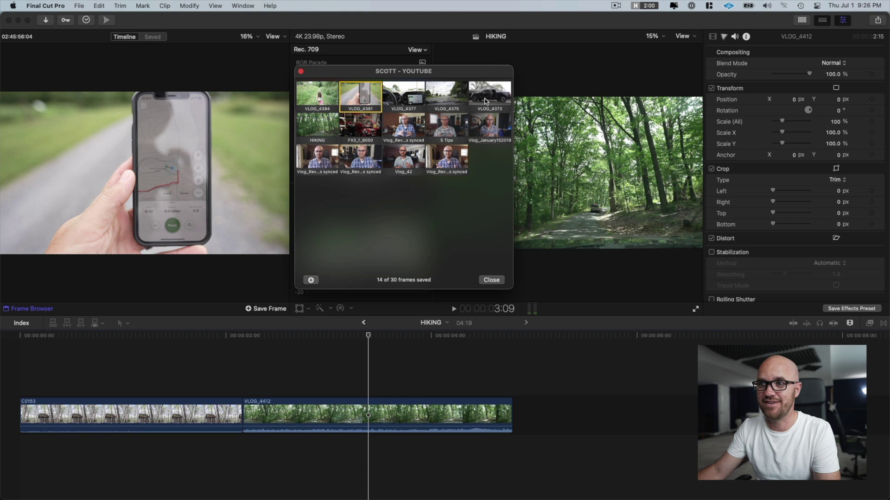
click(485, 101)
click(481, 130)
click(444, 102)
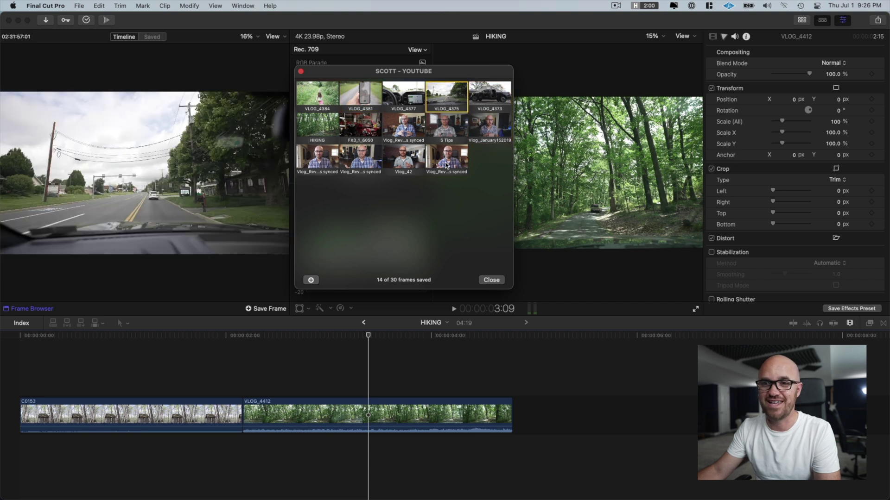
click(447, 166)
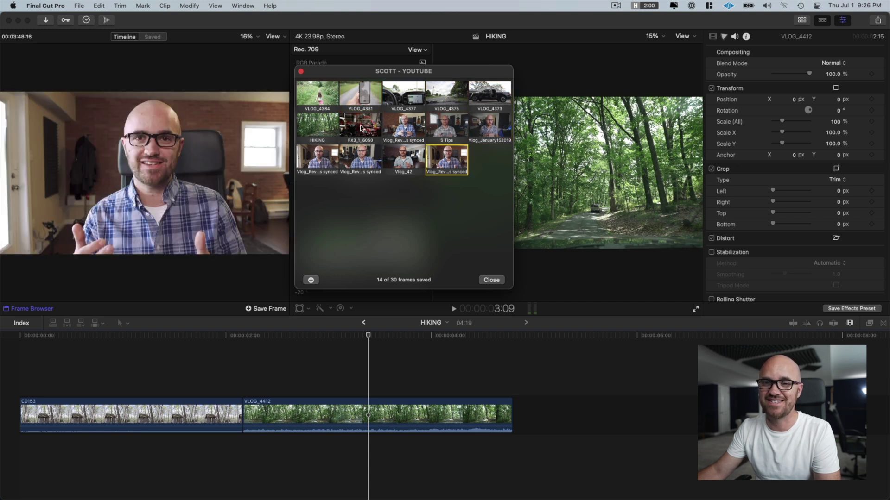